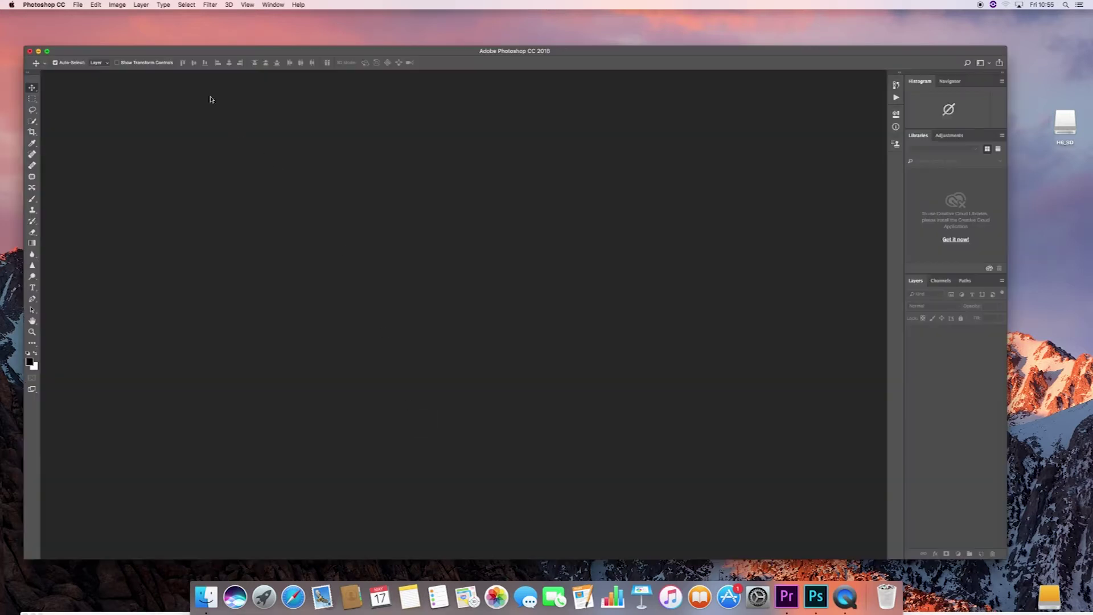
# Start a new document and name it "Suitable name"
pyautogui.click(78, 4)
pyautogui.click(85, 16)
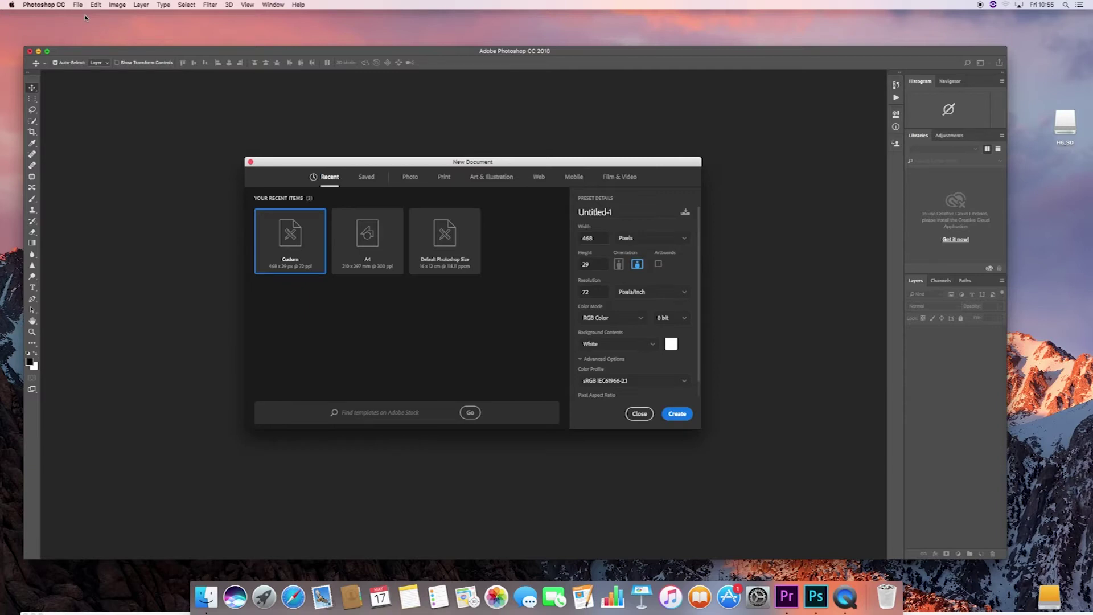
pyautogui.click(595, 212)
pyautogui.write('Suitable name')
# Choose the A3 print preset, 297 x 420 mm, for the new document
pyautogui.click(589, 178)
pyautogui.click(614, 178)
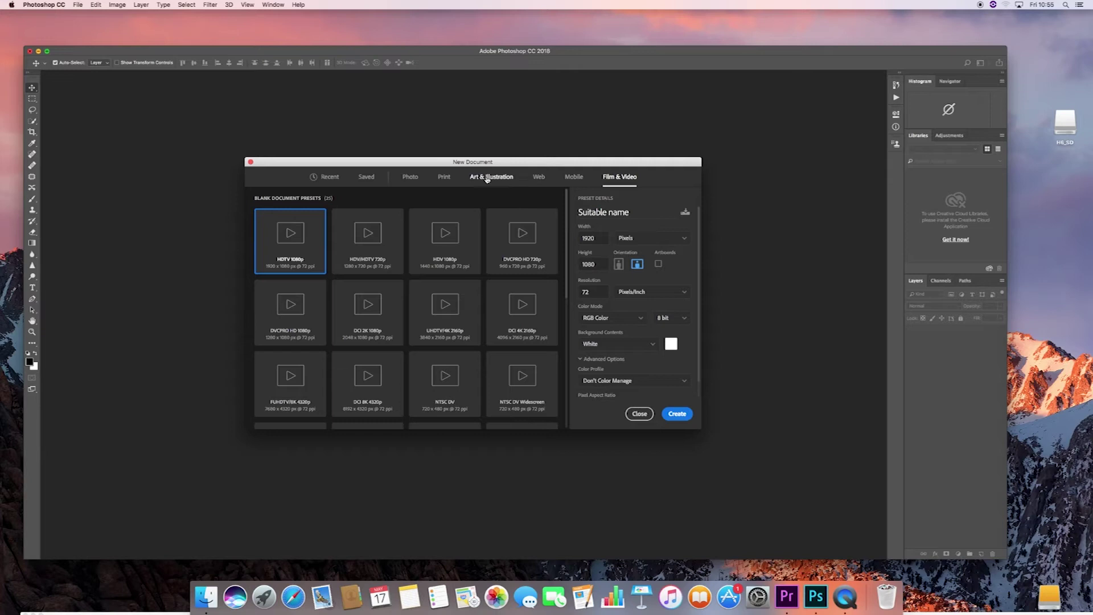
pyautogui.click(444, 178)
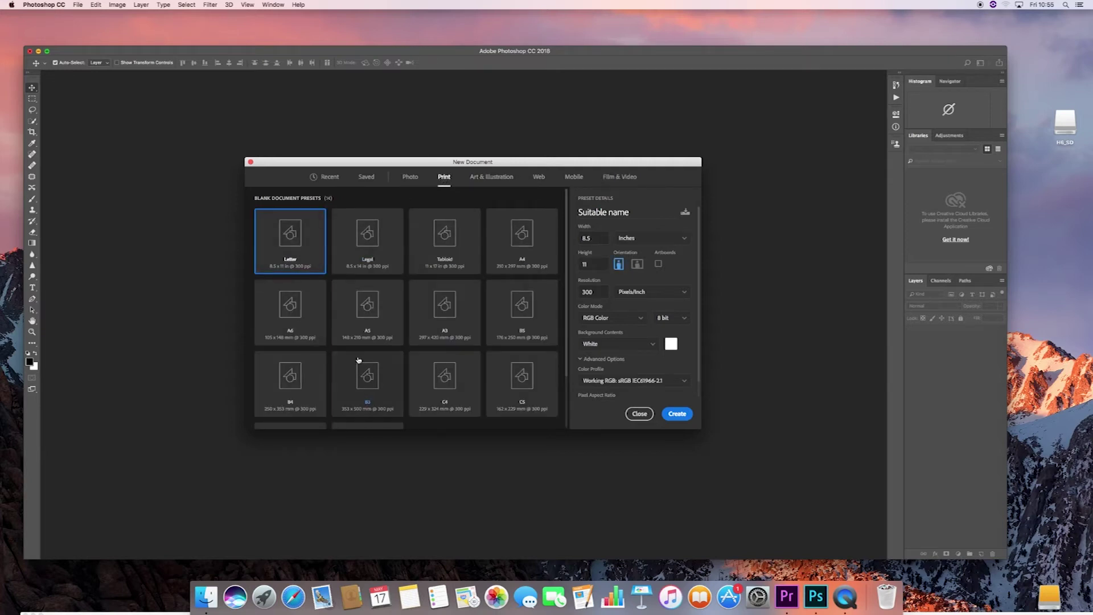
pyautogui.click(446, 312)
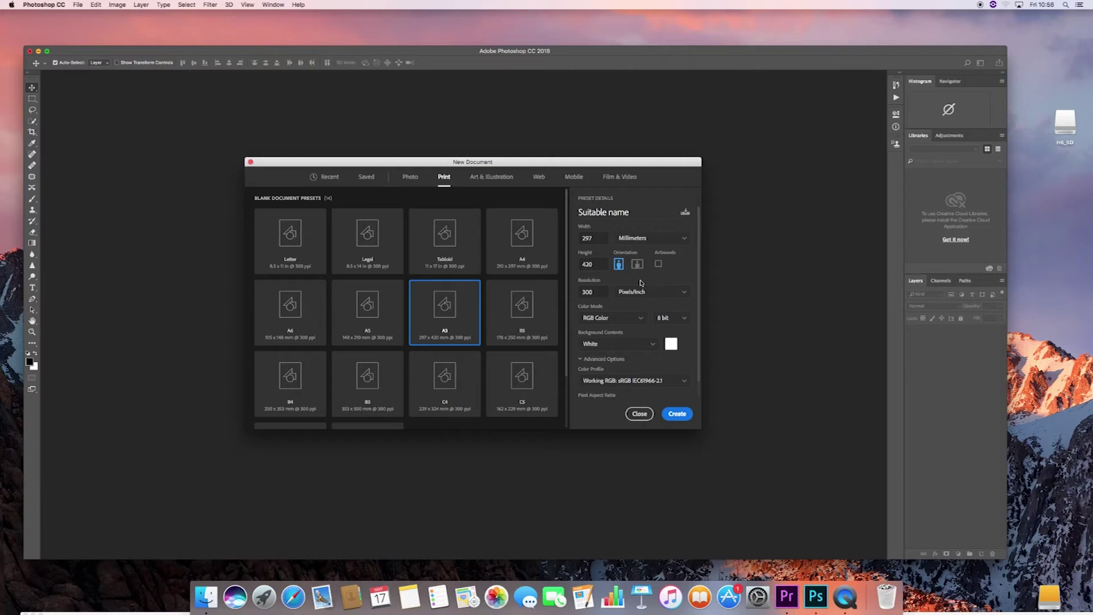
# Set the document resolution to 300 pixels/inch and choose RGB Color as the color mode
pyautogui.doubleClick(585, 292)
pyautogui.write('72')
pyautogui.write('300')
pyautogui.click(631, 320)
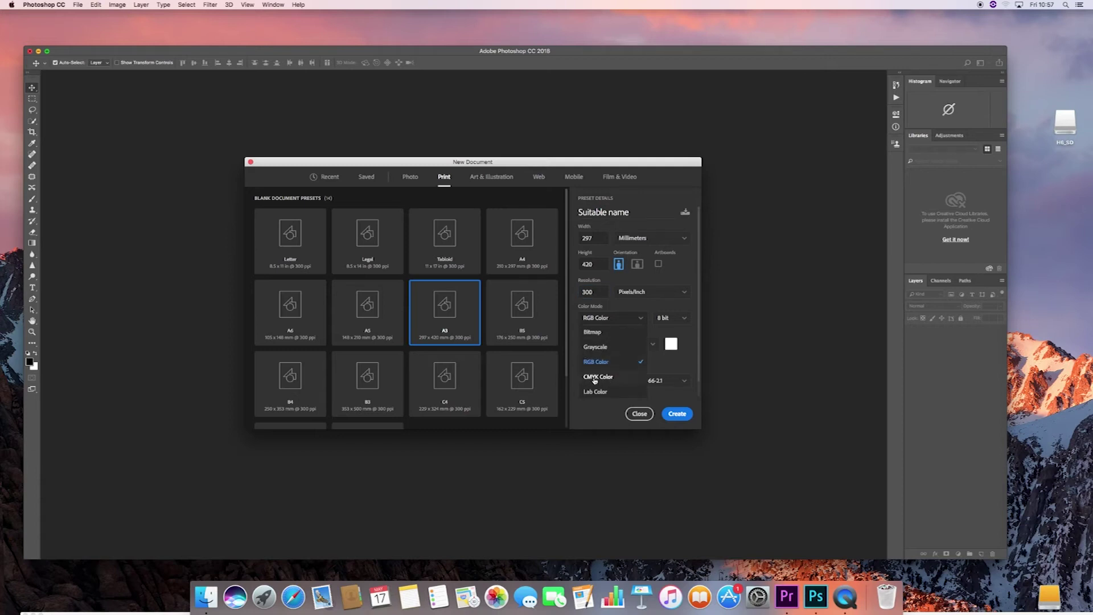
pyautogui.click(622, 362)
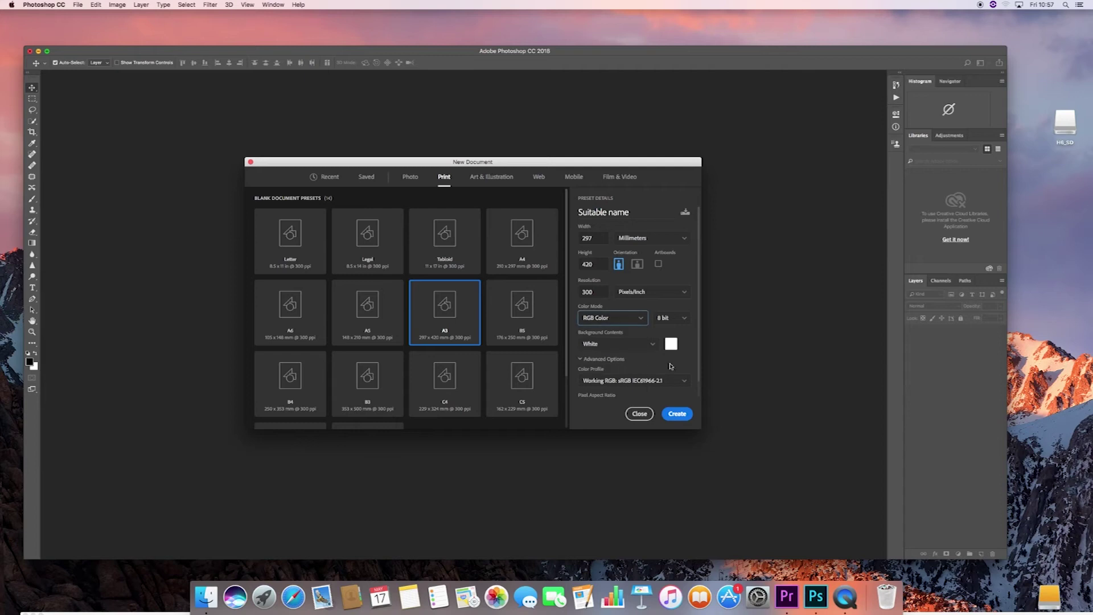
# Collapse the advanced options and choose White as the background contents
pyautogui.click(686, 361)
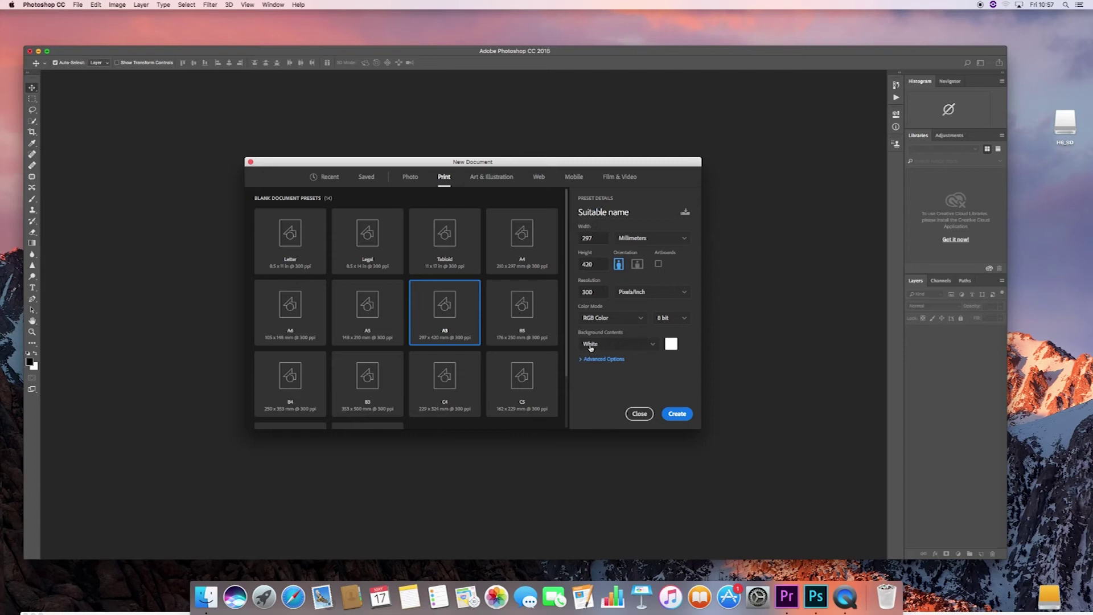
pyautogui.click(620, 347)
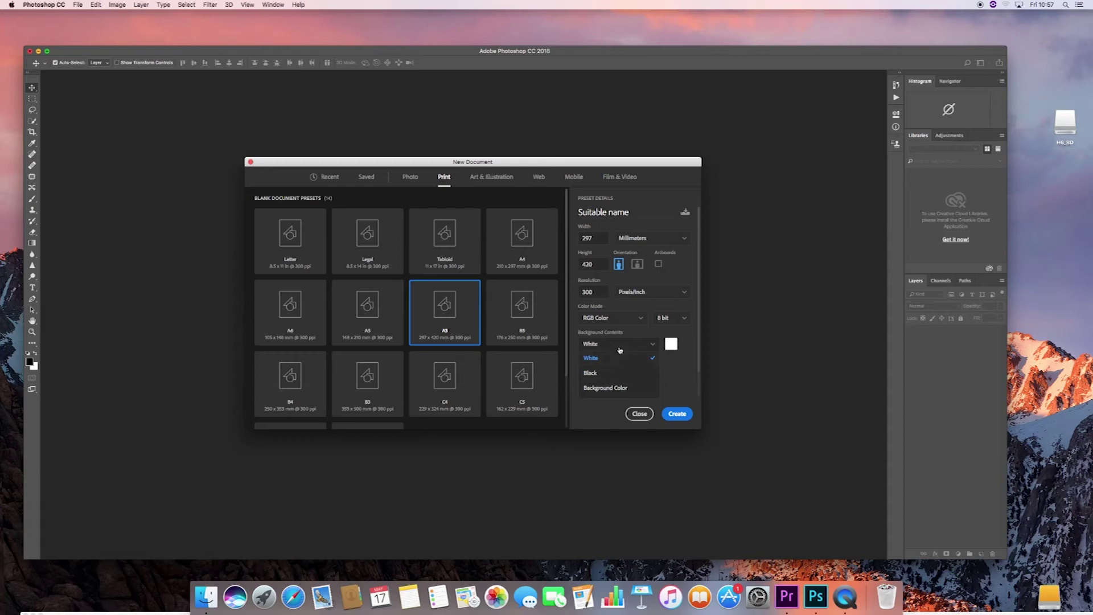
pyautogui.click(618, 347)
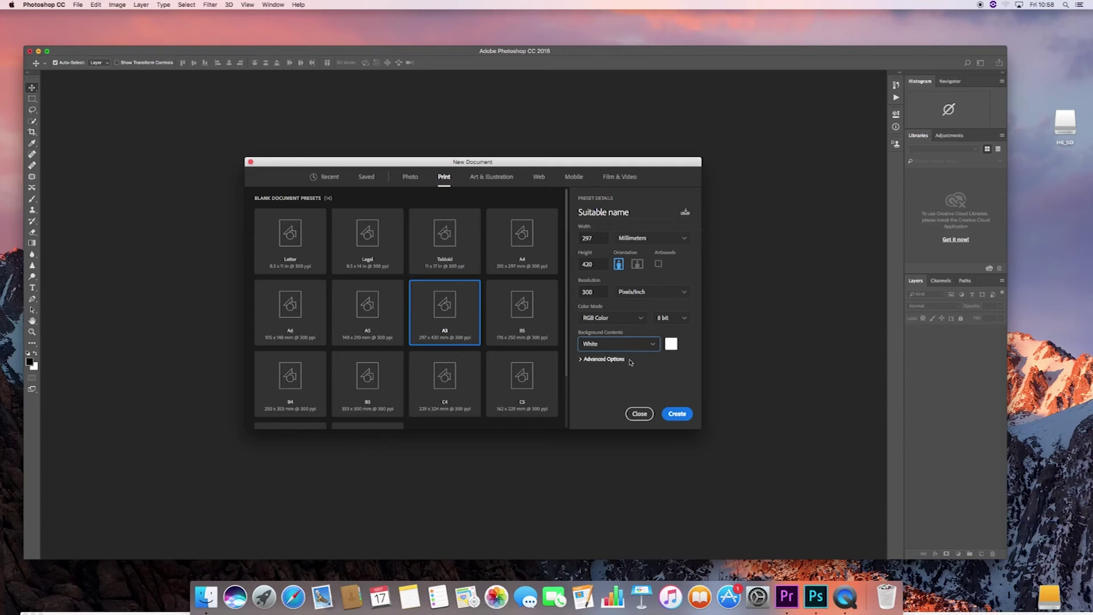
# Expand the advanced options and choose Working RGB: sRGB IEC61966-2.1 as the color profile
pyautogui.click(581, 360)
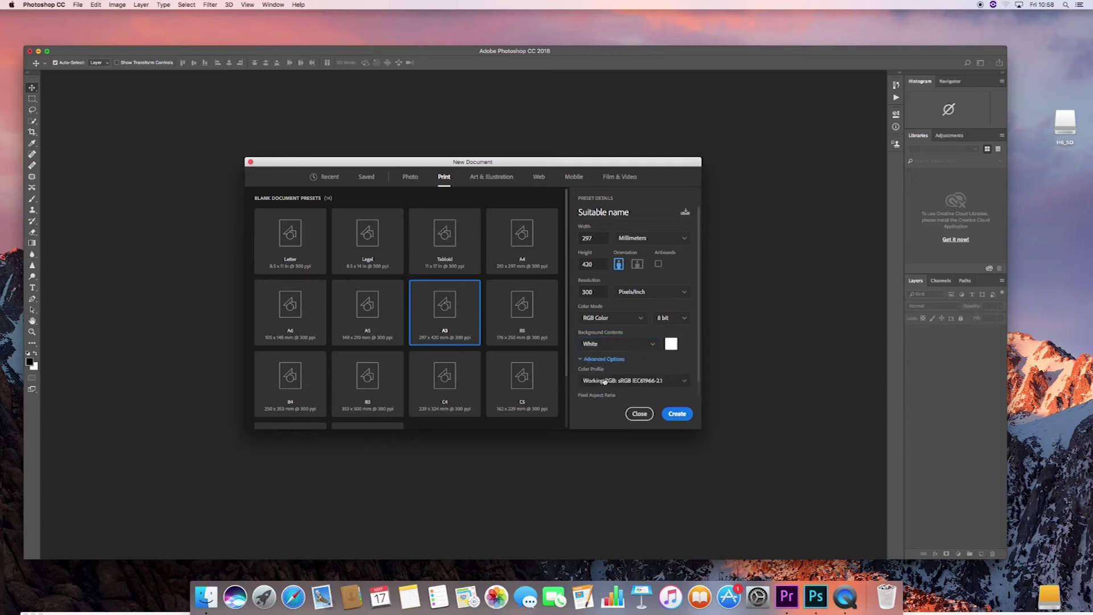
pyautogui.moveTo(699, 371); pyautogui.dragTo(698, 388)
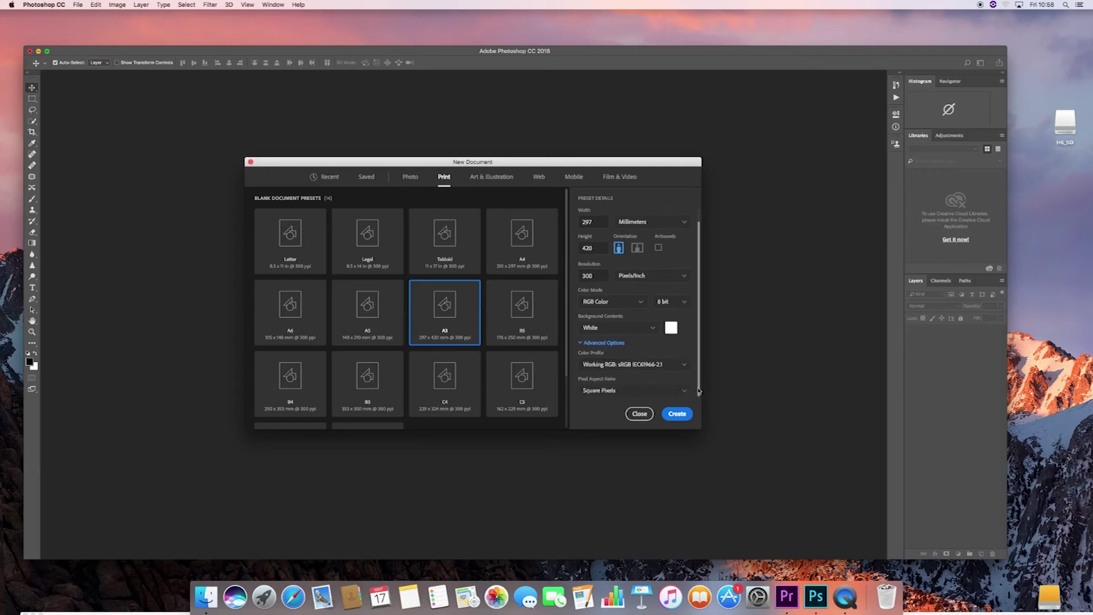
pyautogui.click(624, 366)
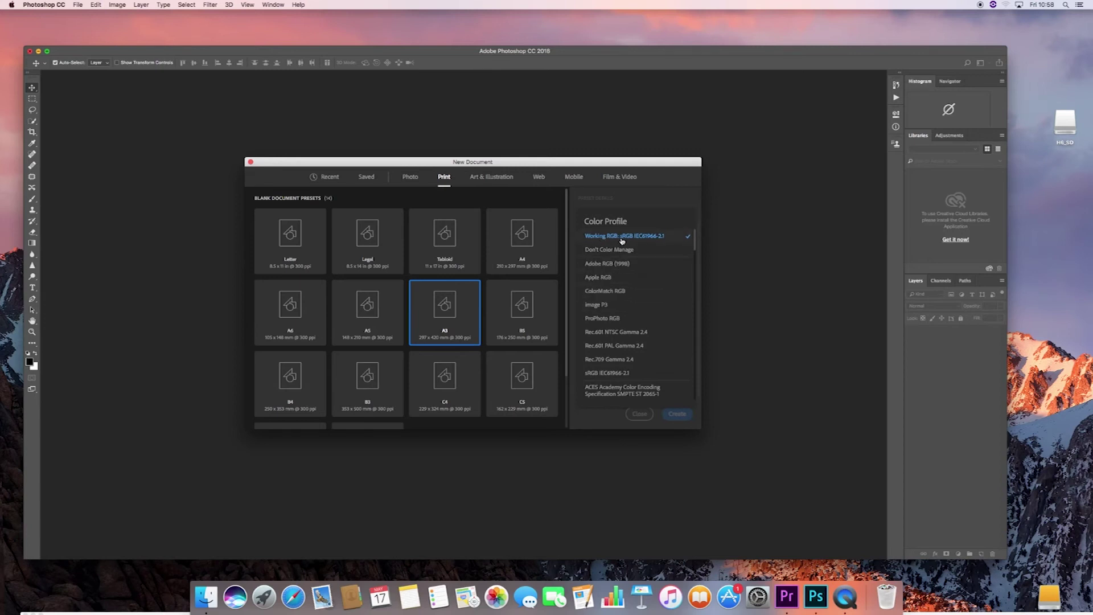
pyautogui.click(639, 241)
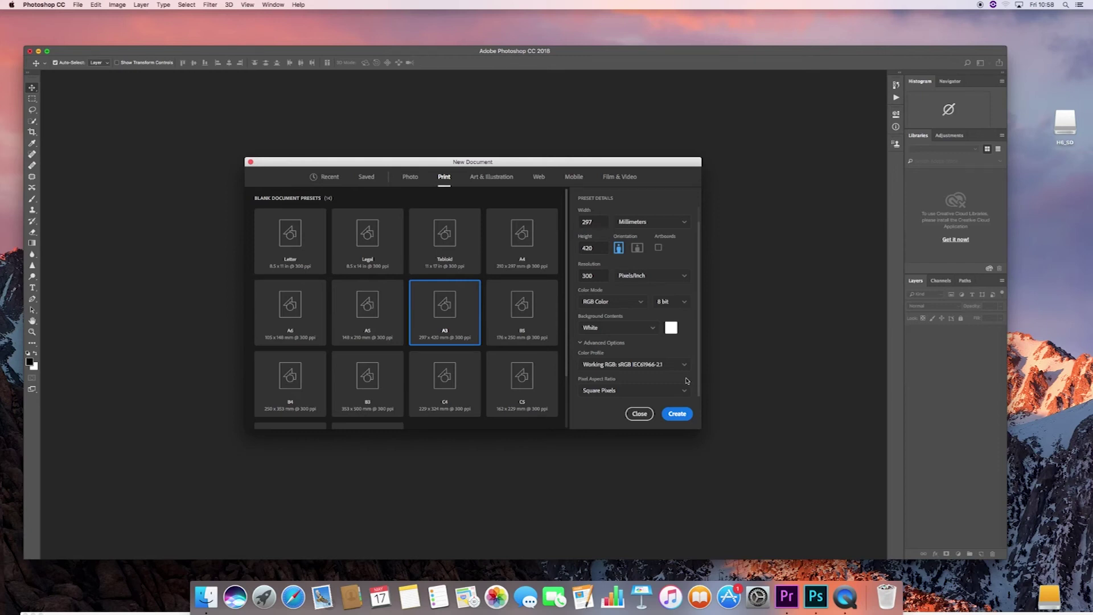
# Switch the document's color mode to Greyscale and back to RGB Color
pyautogui.click(623, 301)
pyautogui.click(595, 331)
pyautogui.click(618, 306)
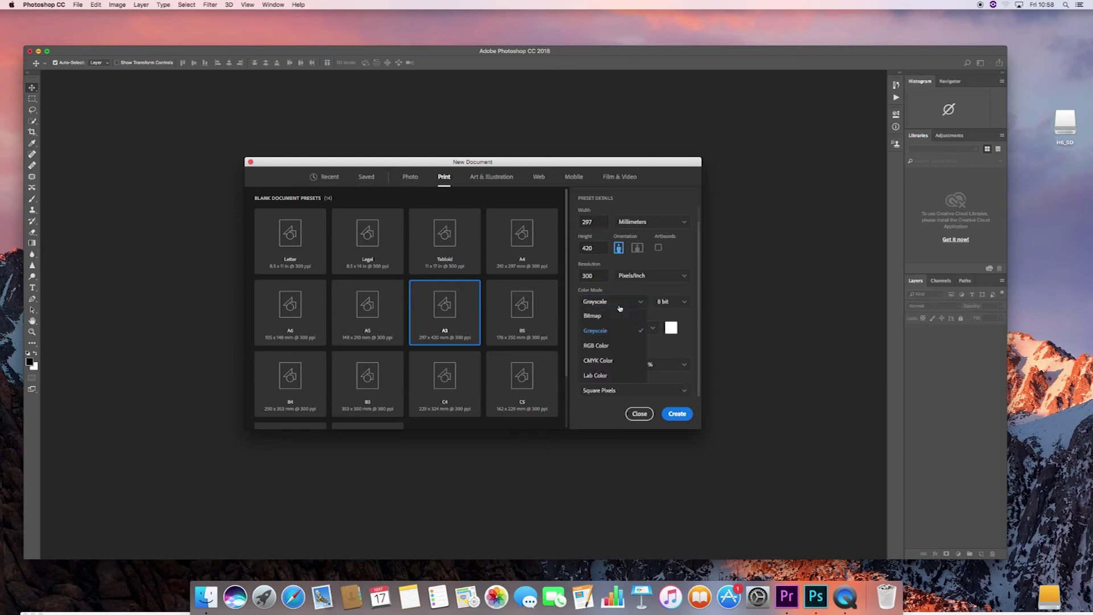
pyautogui.click(607, 345)
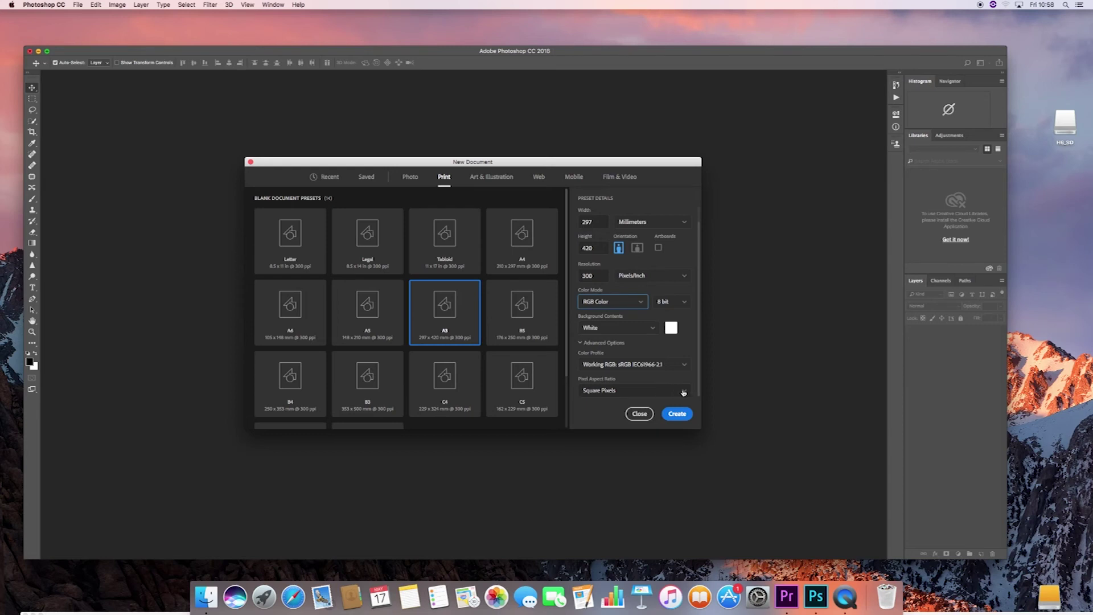
# Choose Square Pixels as the pixel aspect ratio and create the document
pyautogui.click(637, 392)
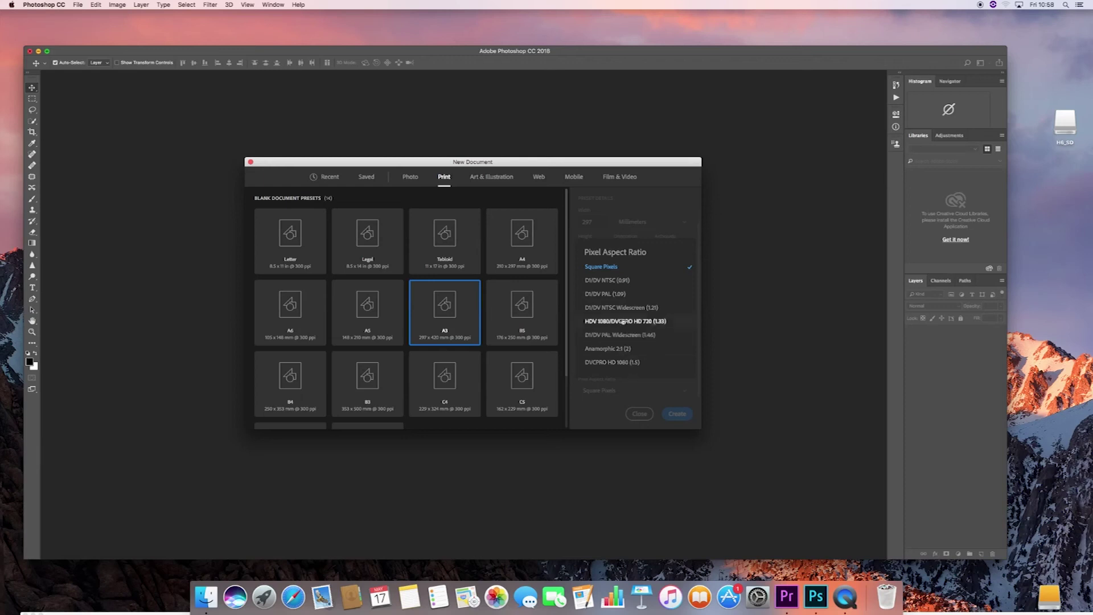
pyautogui.click(606, 267)
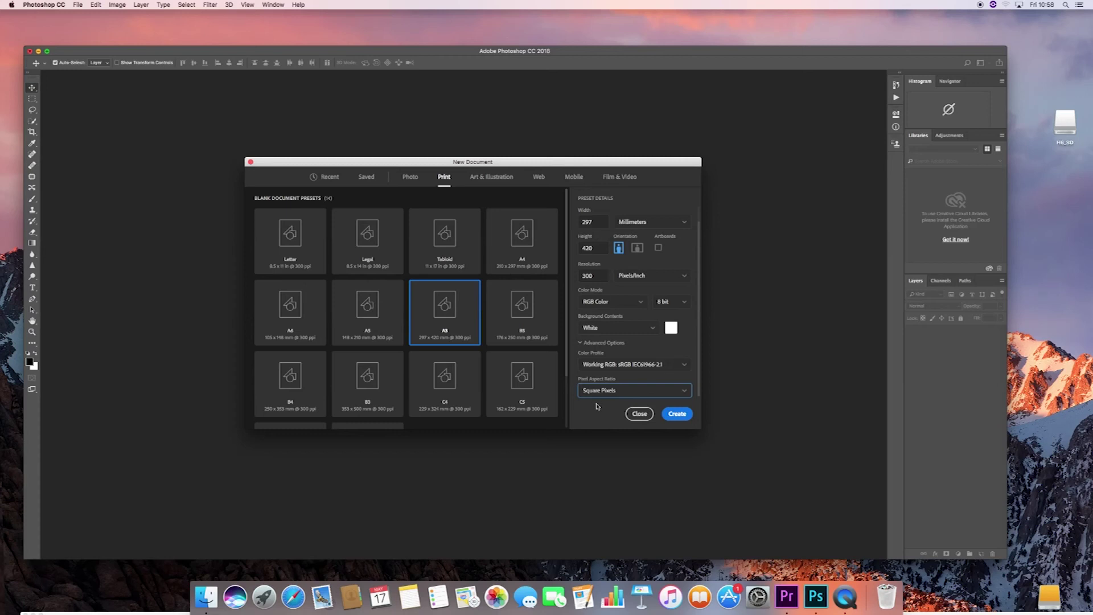
pyautogui.click(676, 413)
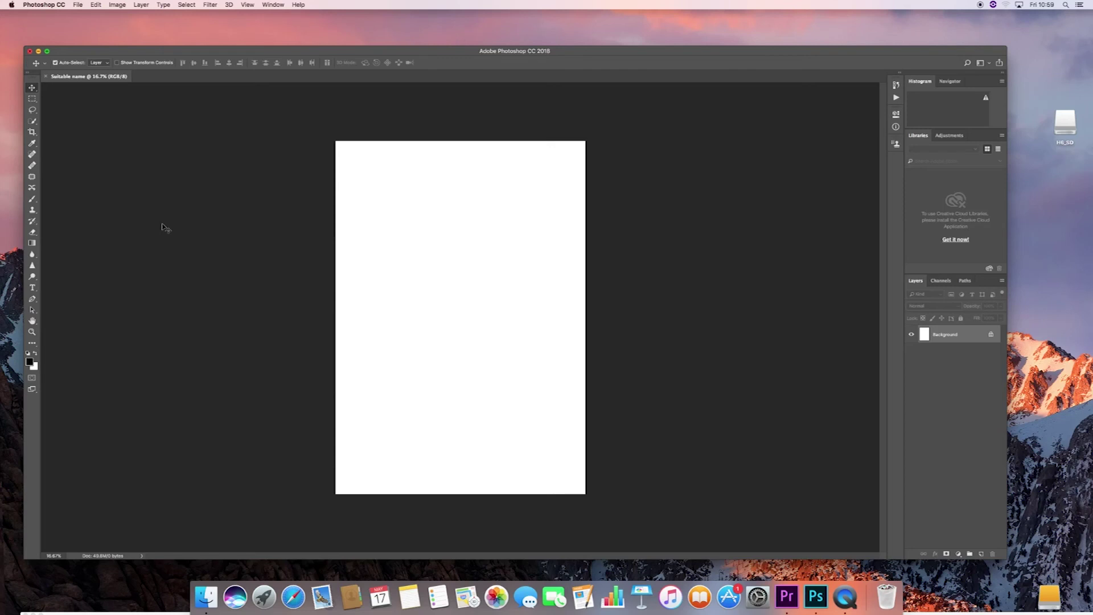
# Save the document in Photoshop format as "Suitable name.psd" in the Documents folder
pyautogui.click(78, 5)
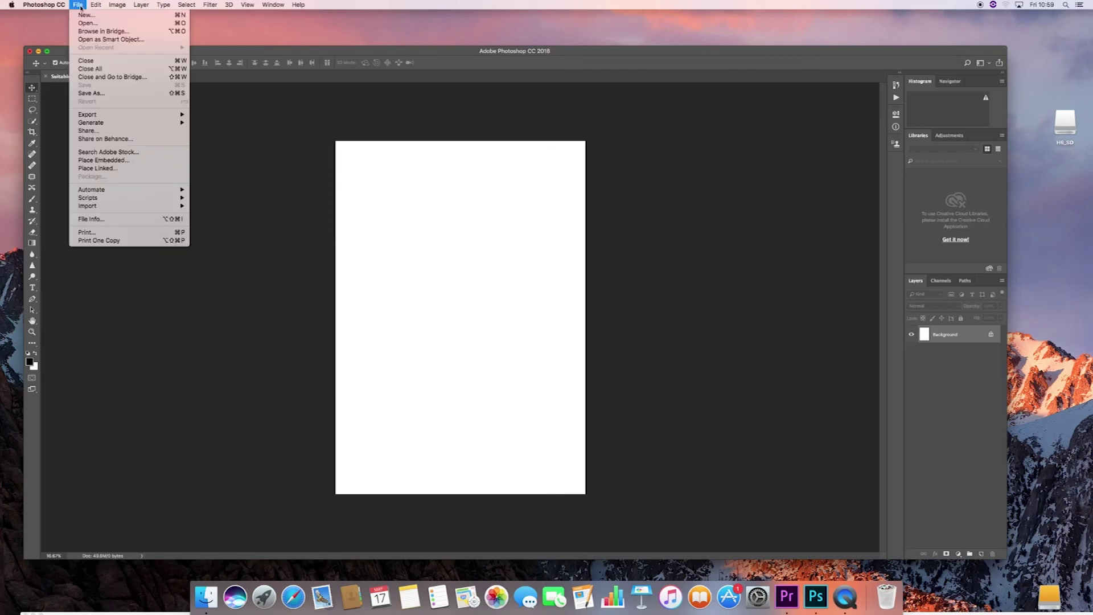
pyautogui.click(91, 93)
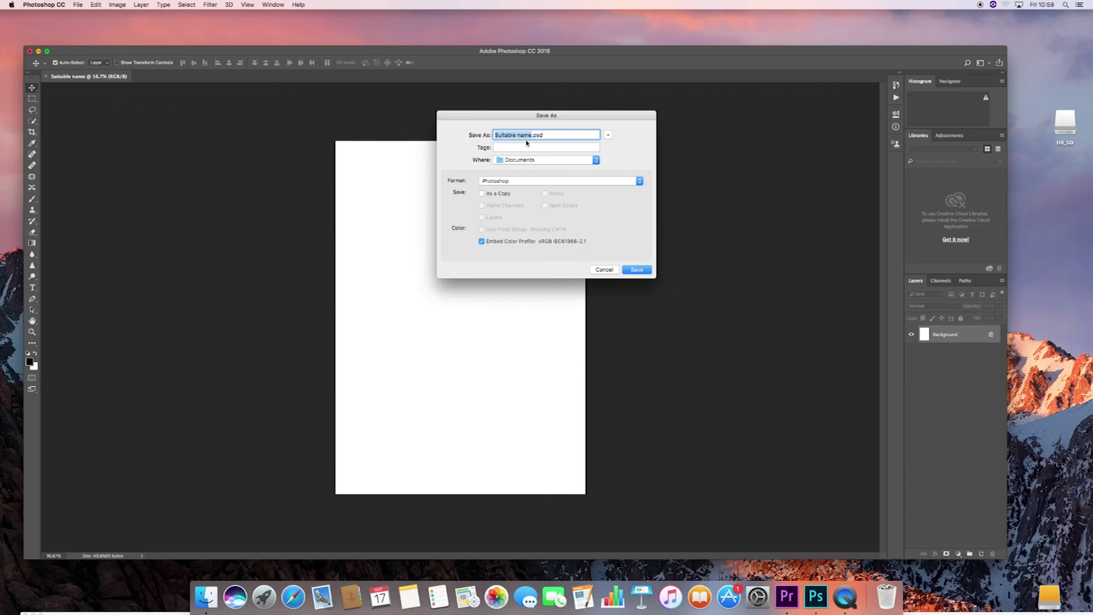
pyautogui.moveTo(543, 136); pyautogui.dragTo(470, 140)
pyautogui.click(609, 135)
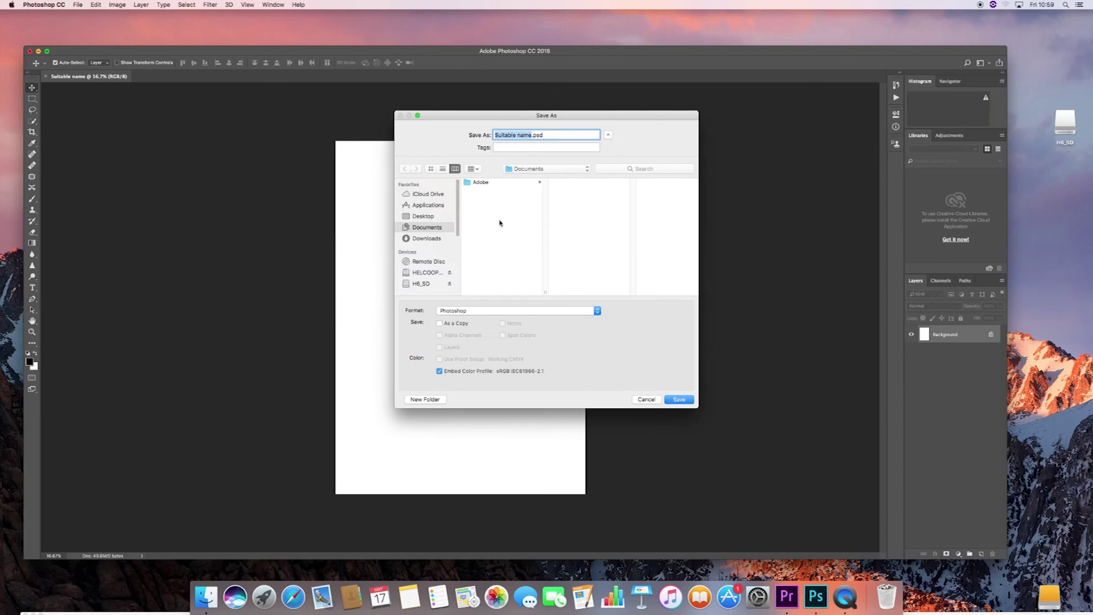
pyautogui.click(608, 135)
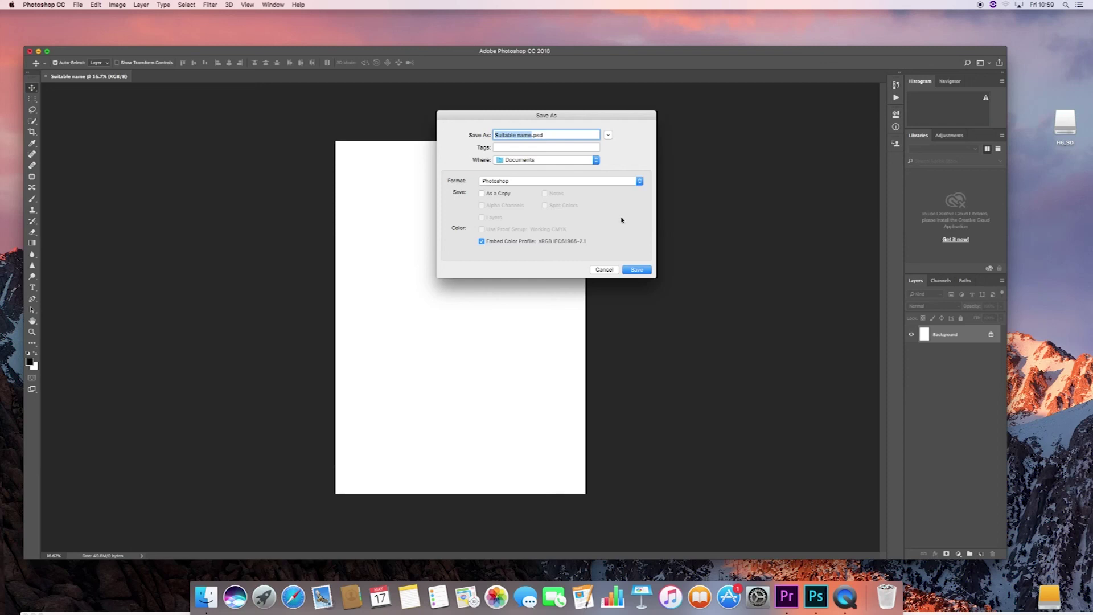
pyautogui.click(637, 270)
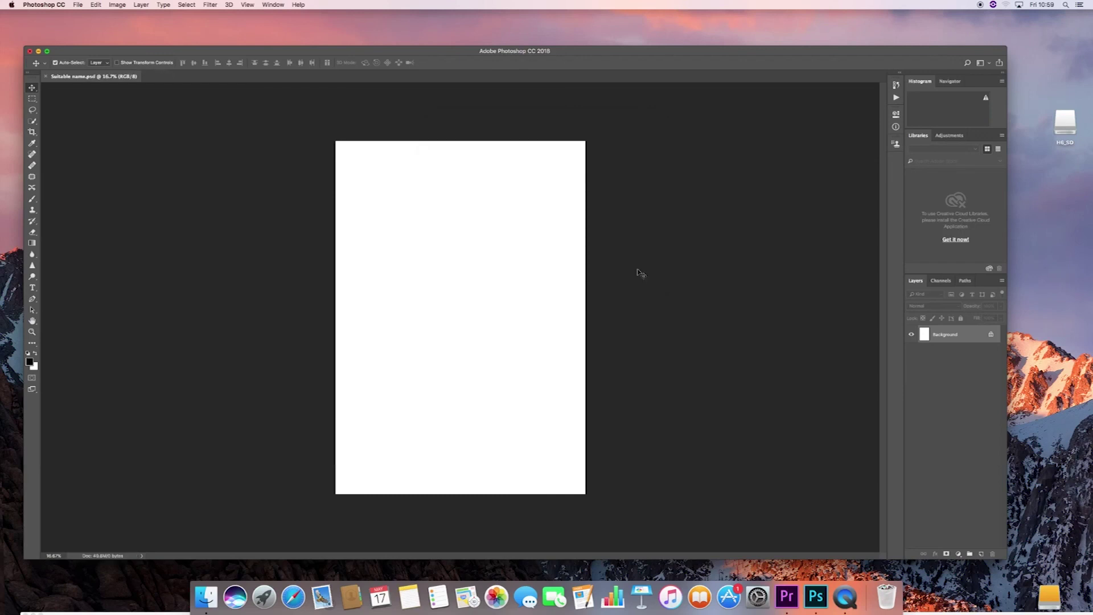